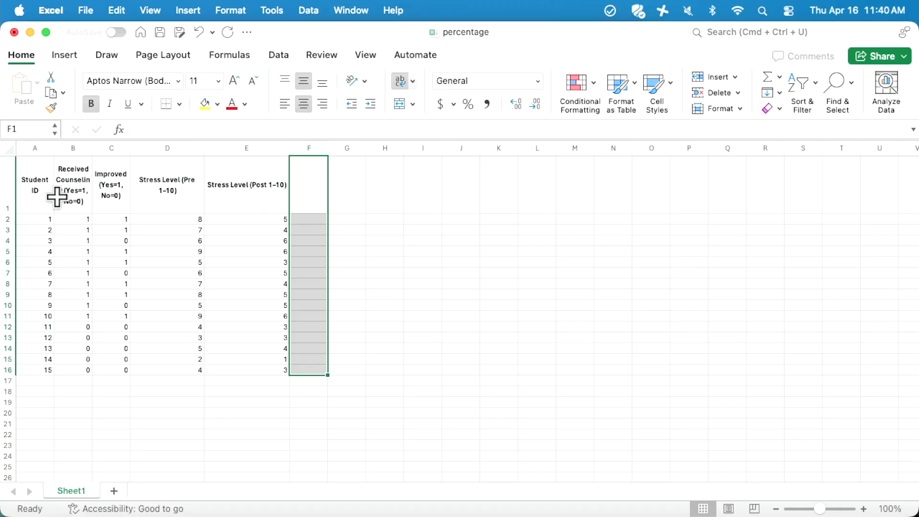
Review the column headers and the first student's pre and post stress values in D2 and E2
{"action": "left_click", "coordinate": [39, 195]}
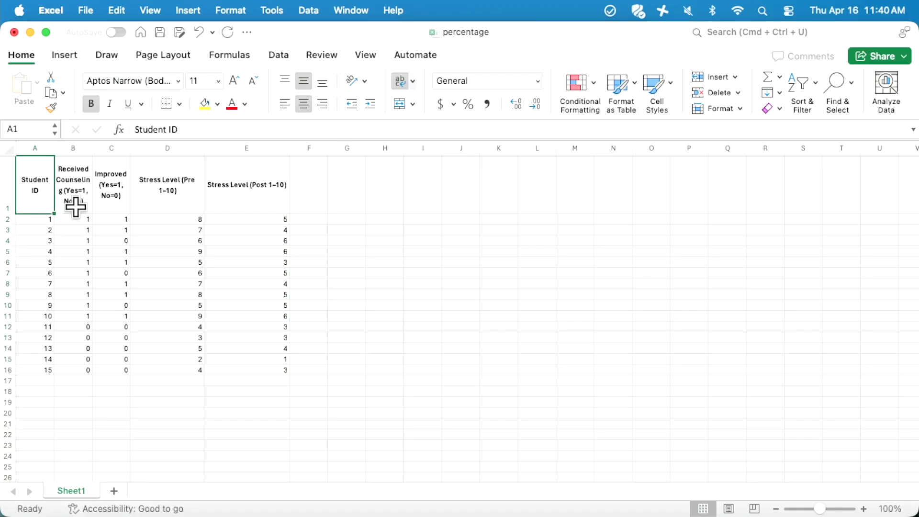
{"action": "left_click", "coordinate": [63, 201]}
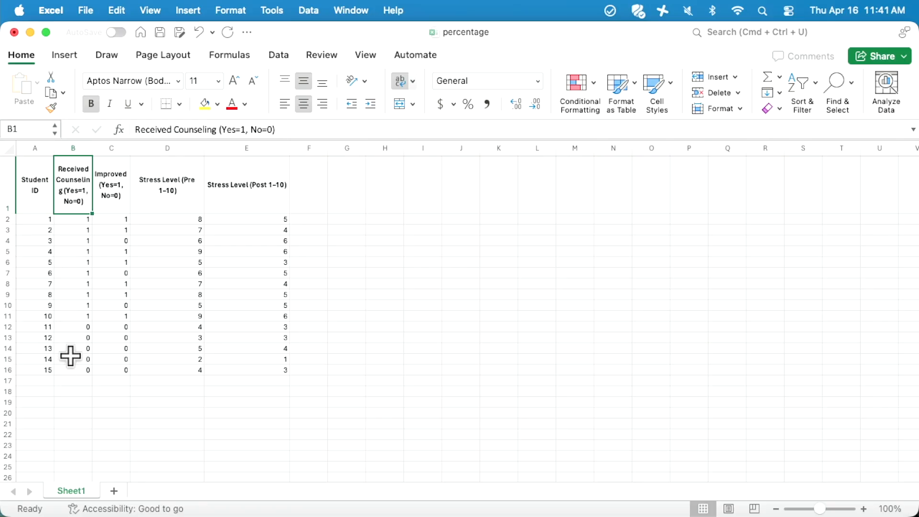
{"action": "left_click", "coordinate": [106, 162]}
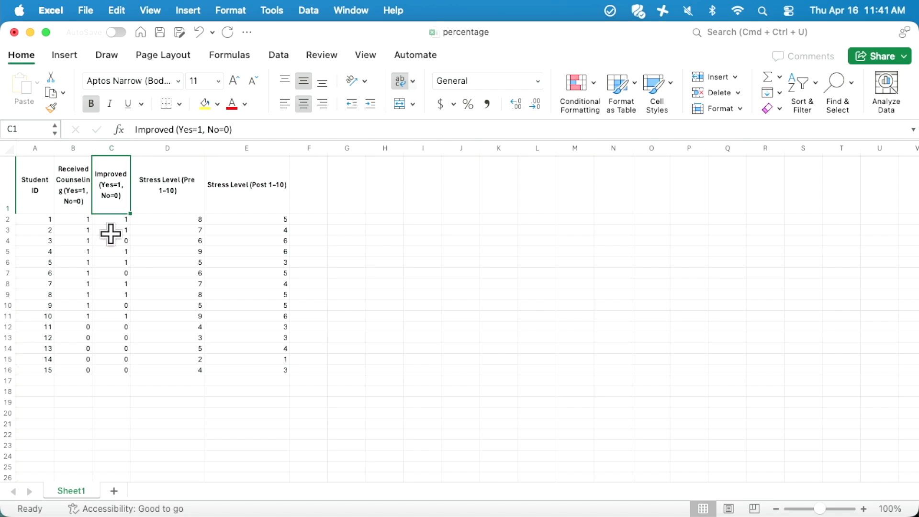
{"action": "left_click", "coordinate": [173, 191]}
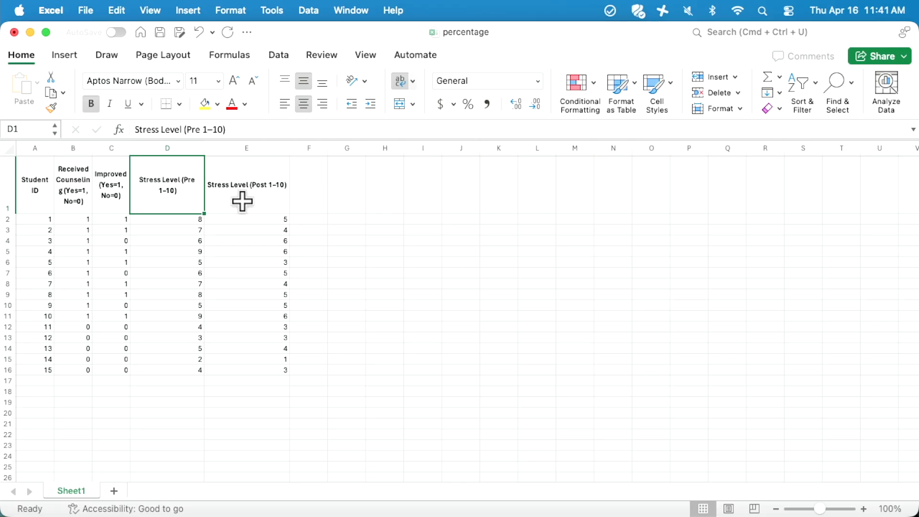
{"action": "left_click", "coordinate": [180, 219]}
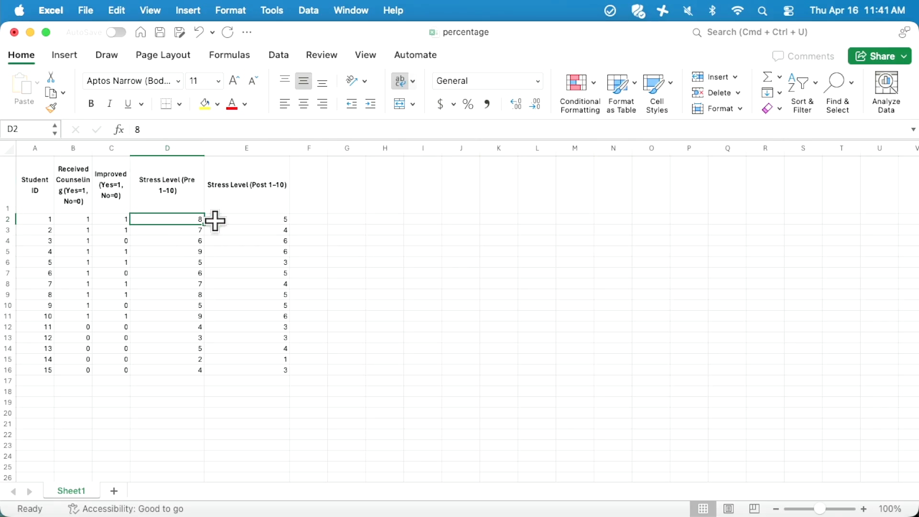
{"action": "left_click", "coordinate": [240, 220]}
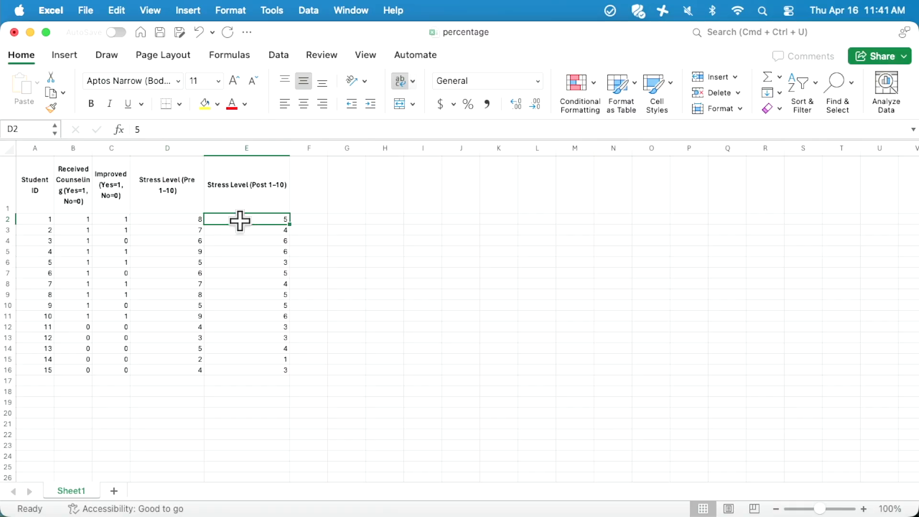
{"action": "left_click", "coordinate": [182, 221]}
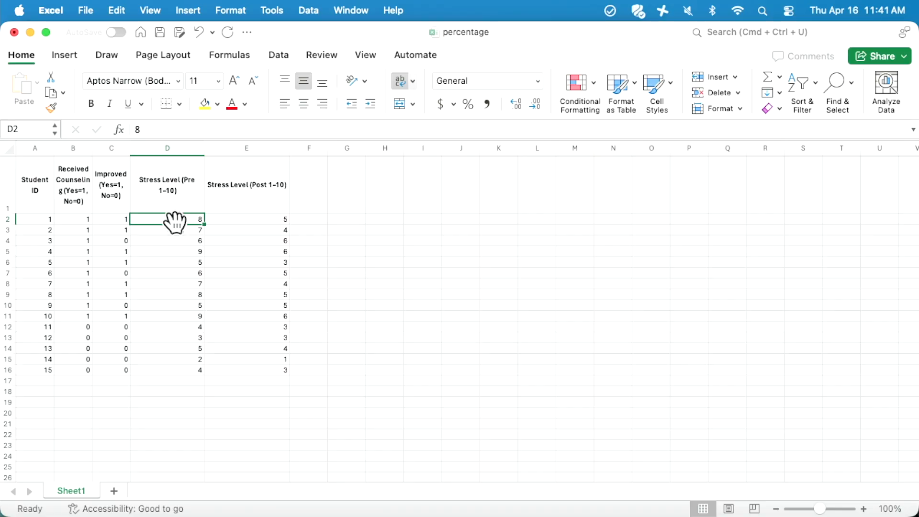
{"action": "left_click", "coordinate": [241, 221]}
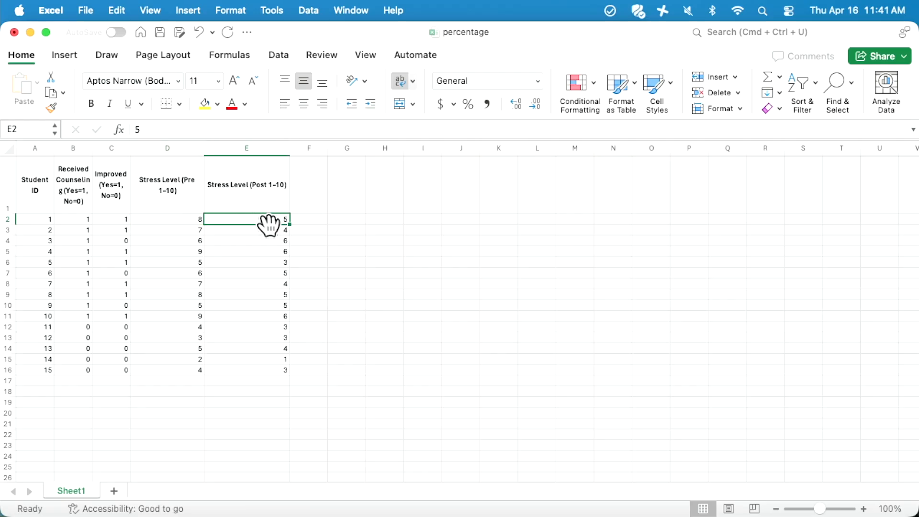
Enter the header 'Change' in F1
{"action": "left_click", "coordinate": [309, 204]}
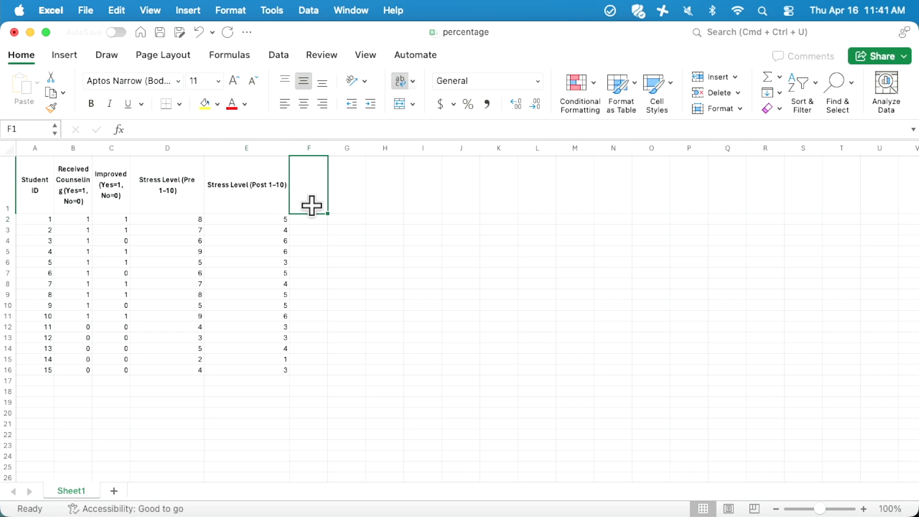
{"action": "type", "text": "Change"}
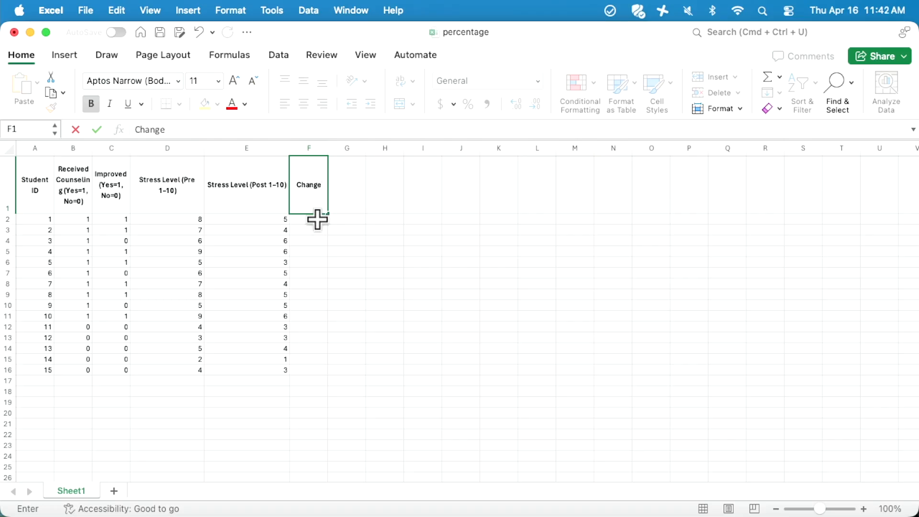
{"action": "key", "text": "Return"}
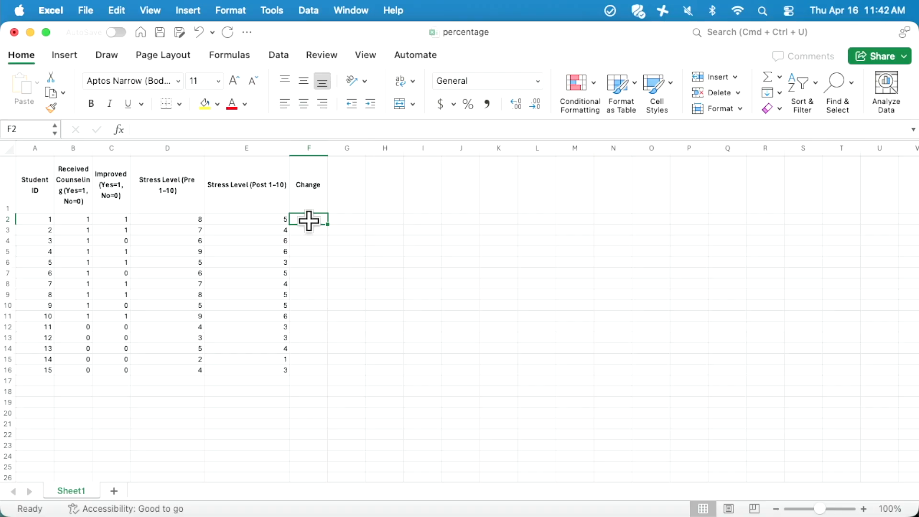
Enter =D2-E2 in F2, giving a change of 3 for the first student
{"action": "type", "text": "="}
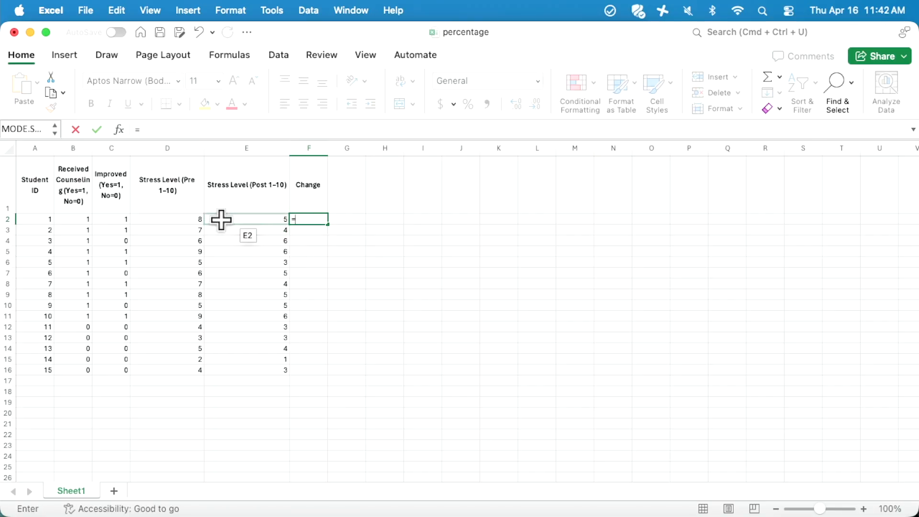
{"action": "left_click", "coordinate": [178, 220]}
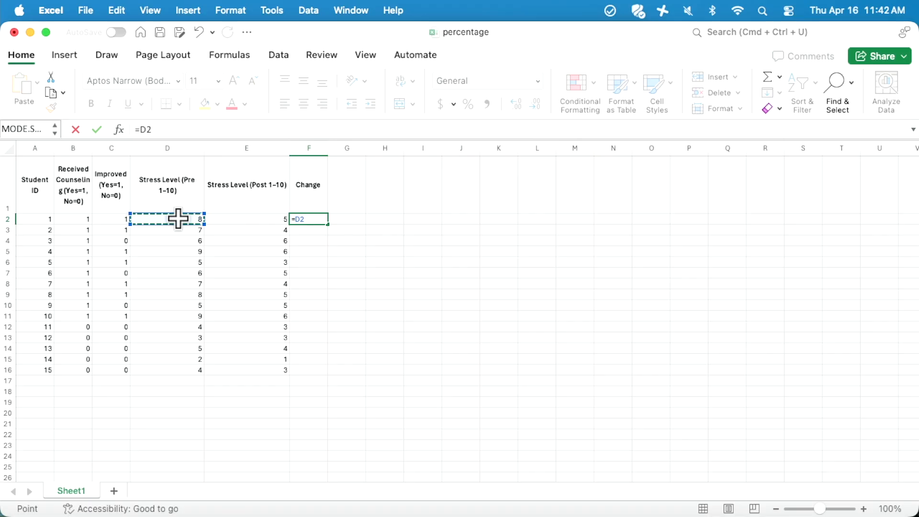
{"action": "type", "text": "-"}
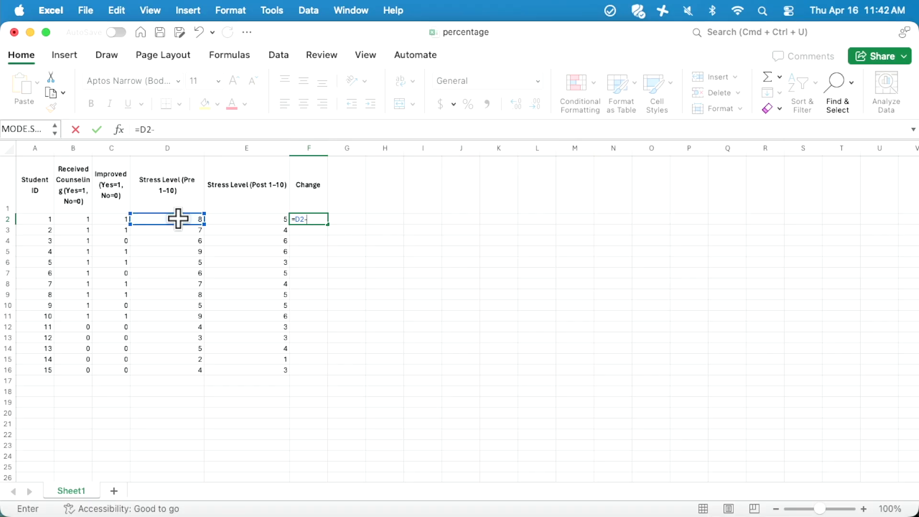
{"action": "left_click", "coordinate": [247, 220]}
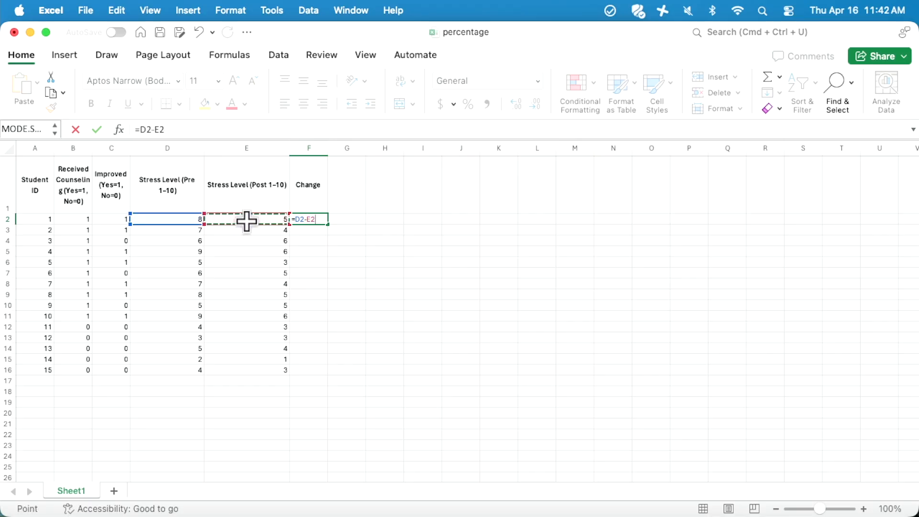
{"action": "left_click", "coordinate": [193, 134]}
{"action": "key", "text": "Return"}
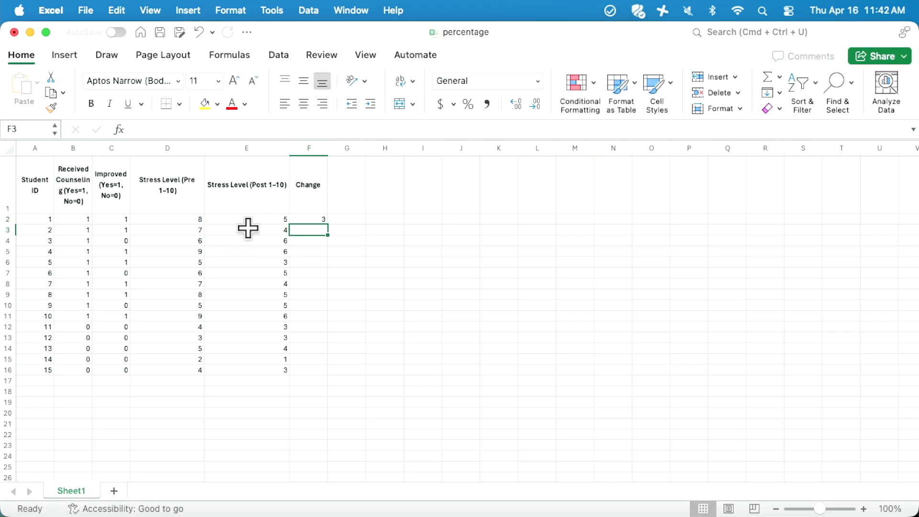
{"action": "left_click", "coordinate": [314, 221]}
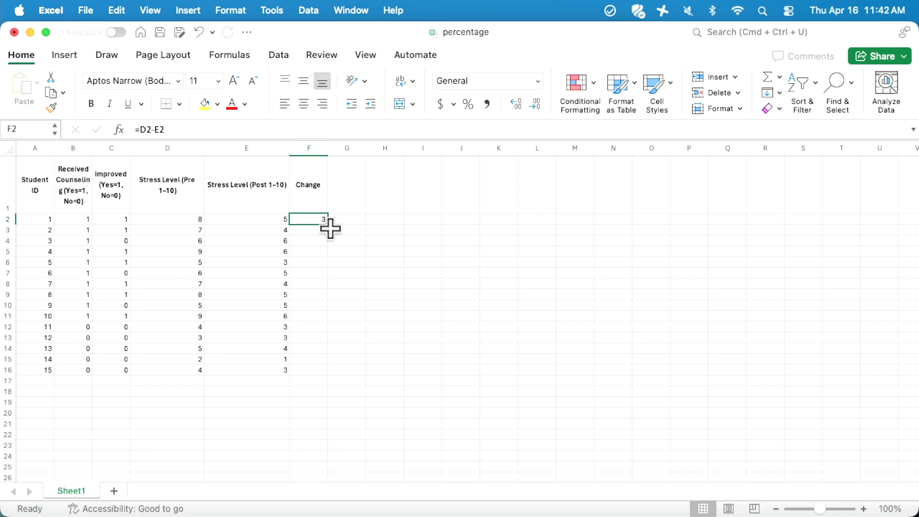
Copy the Change formula from F2 down to F16 and verify the first row's values
{"action": "left_click_drag", "start_coordinate": [328, 223], "coordinate": [330, 371]}
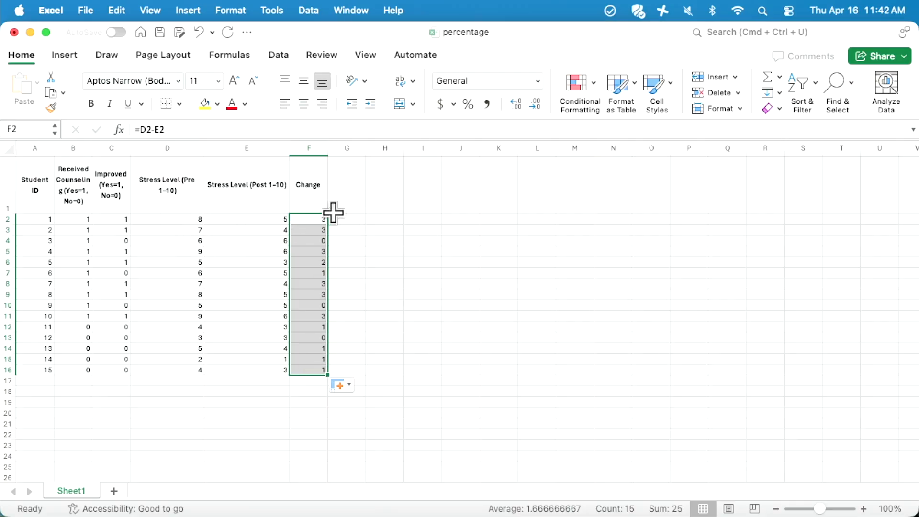
{"action": "left_click", "coordinate": [186, 221]}
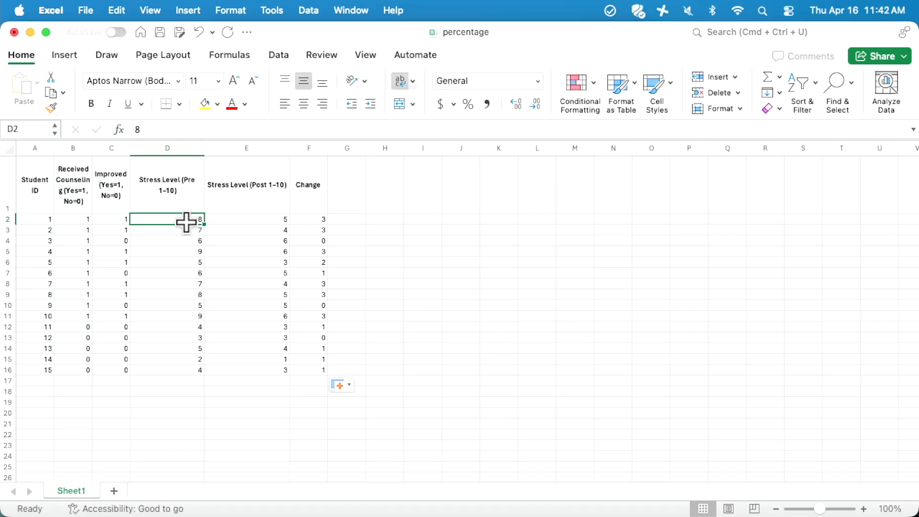
{"action": "left_click", "coordinate": [248, 224]}
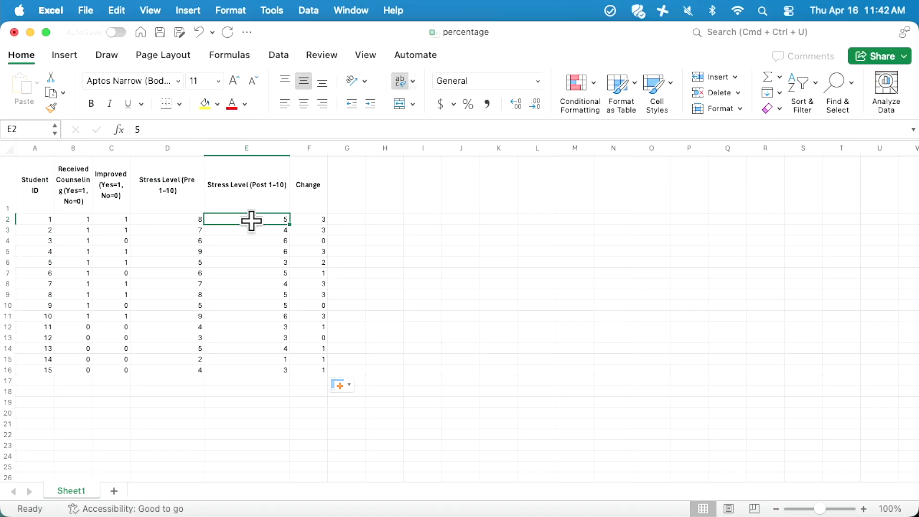
{"action": "left_click", "coordinate": [316, 219]}
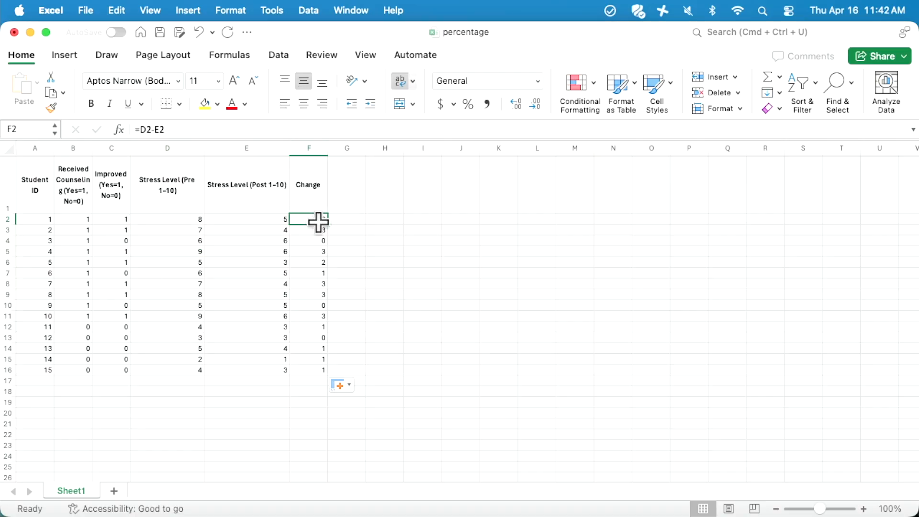
{"action": "left_click", "coordinate": [349, 221]}
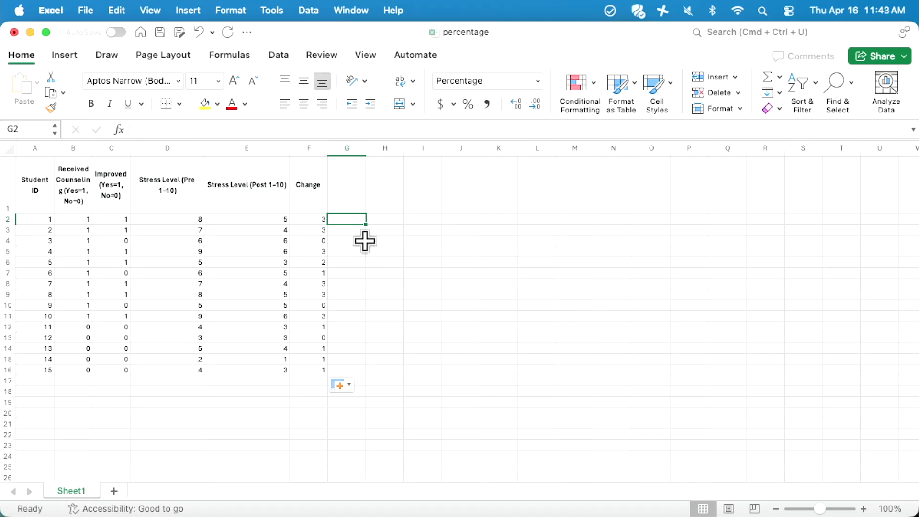
Enter the header 'Percentage' in G1
{"action": "left_click", "coordinate": [351, 203]}
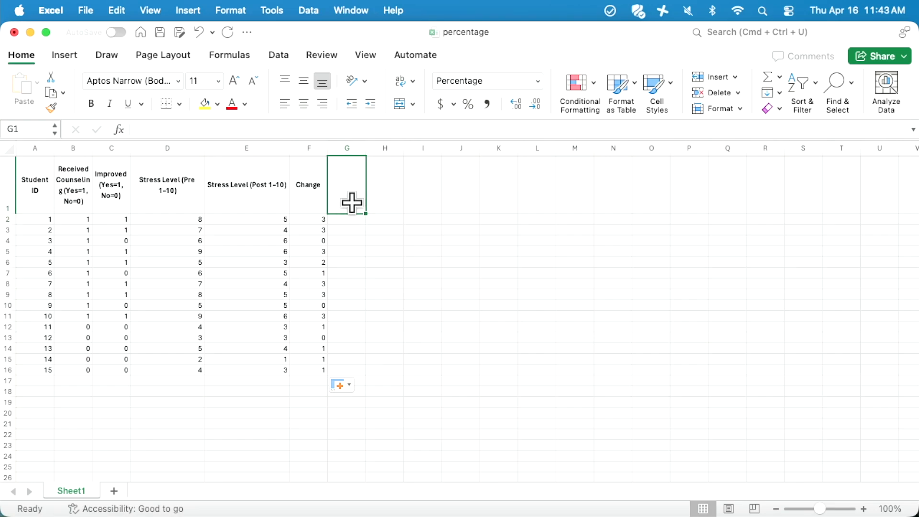
{"action": "type", "text": "O"}
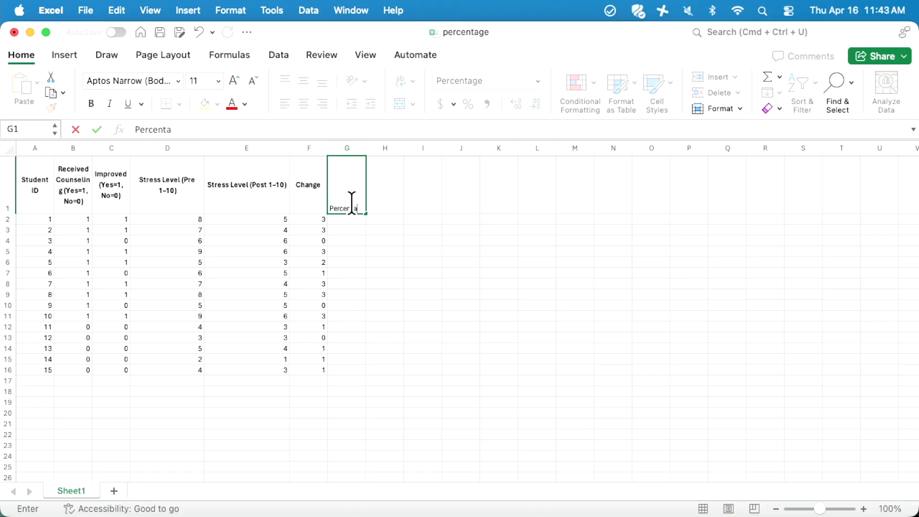
{"action": "type", "text": "ercentage"}
{"action": "key", "text": "Return"}
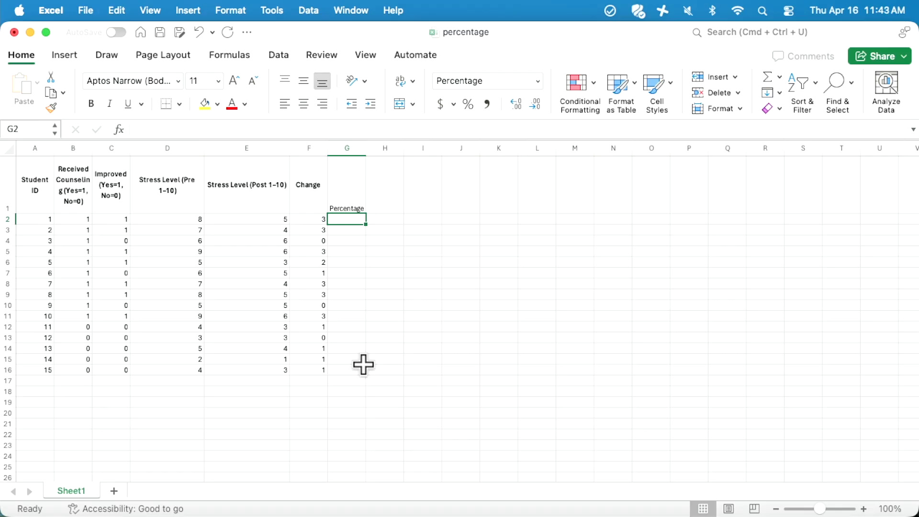
Enter =F2/D2 in G2 to divide the Change by the pre stress level
{"action": "type", "text": "="}
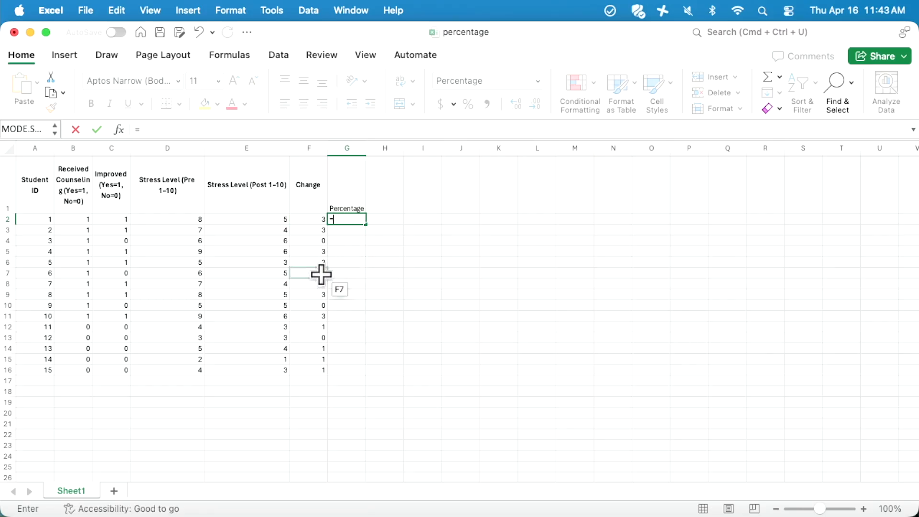
{"action": "left_click", "coordinate": [308, 220]}
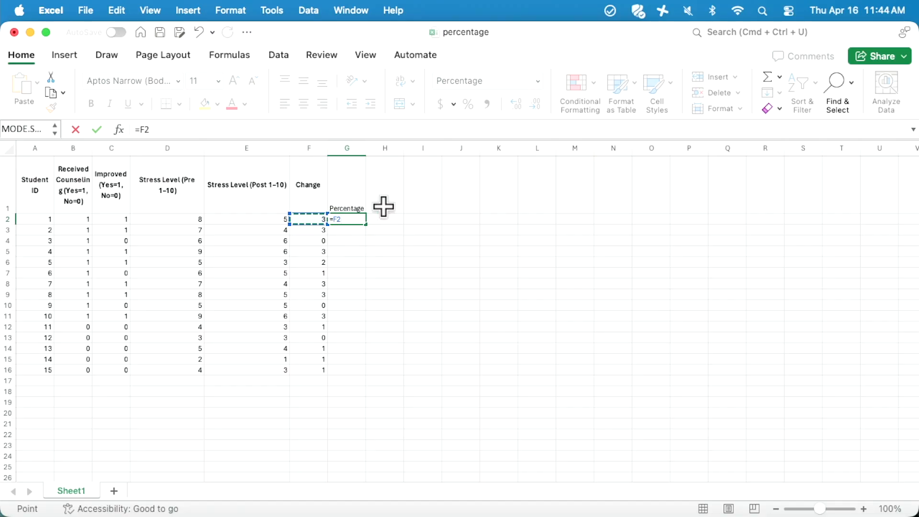
{"action": "type", "text": "/"}
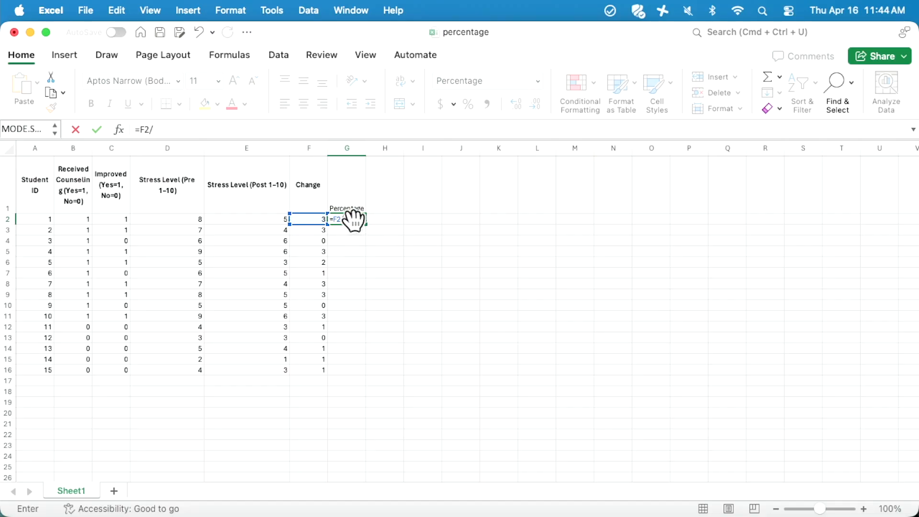
{"action": "left_click", "coordinate": [181, 219]}
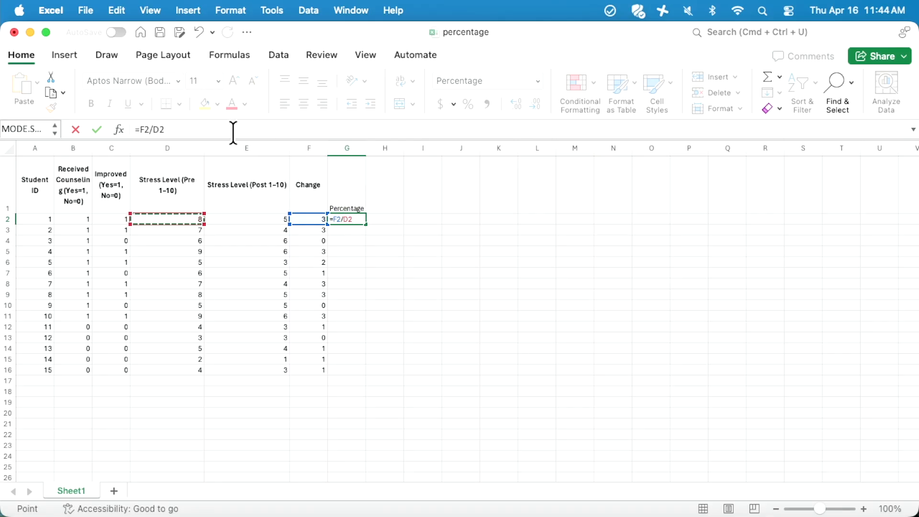
{"action": "left_click", "coordinate": [171, 129]}
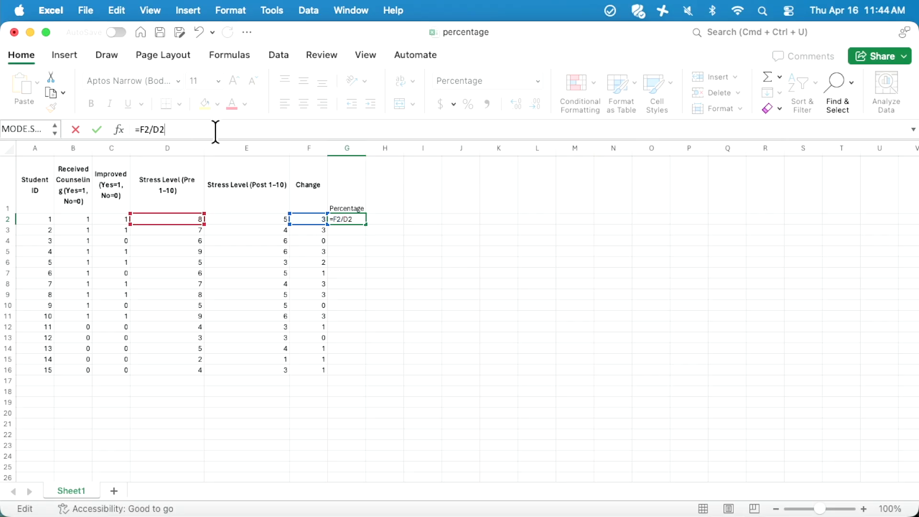
{"action": "key", "text": "Return"}
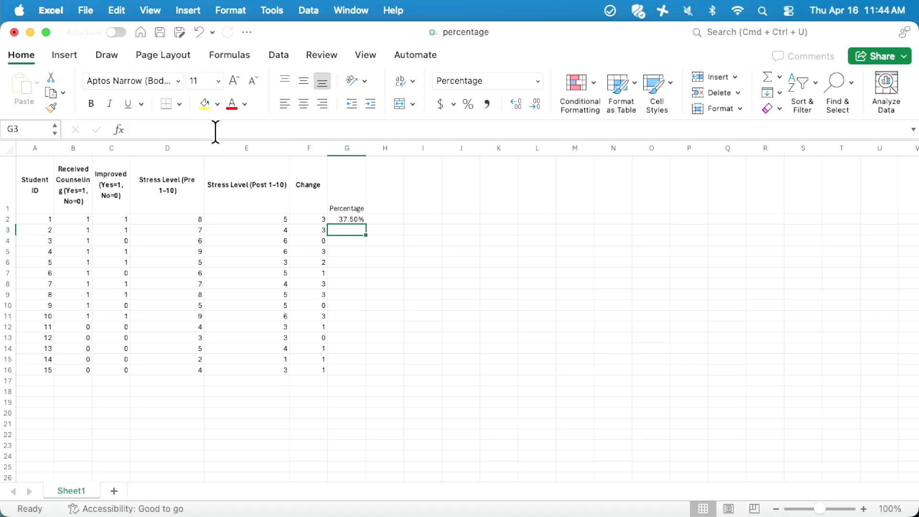
Format G2 as a percentage and copy its formula down to G16
{"action": "left_click", "coordinate": [379, 220]}
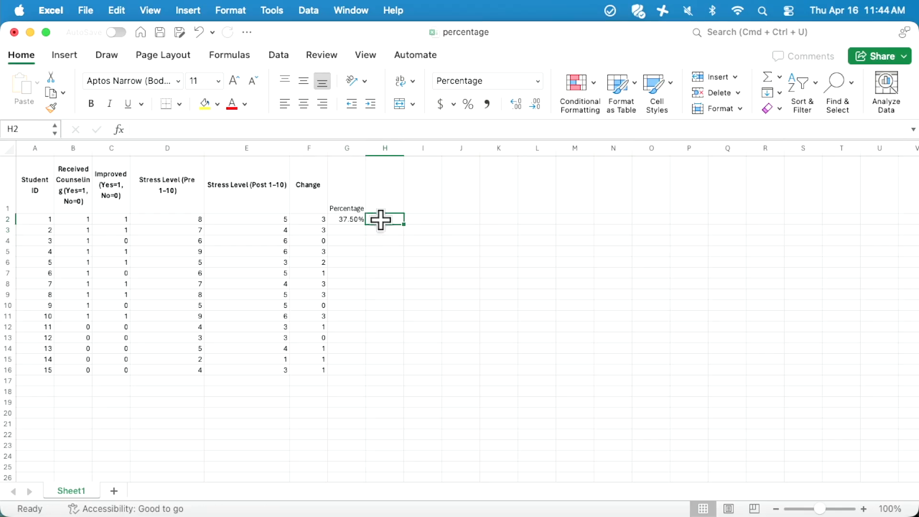
{"action": "left_click", "coordinate": [354, 219]}
{"action": "key", "text": "ctrl+shift+5"}
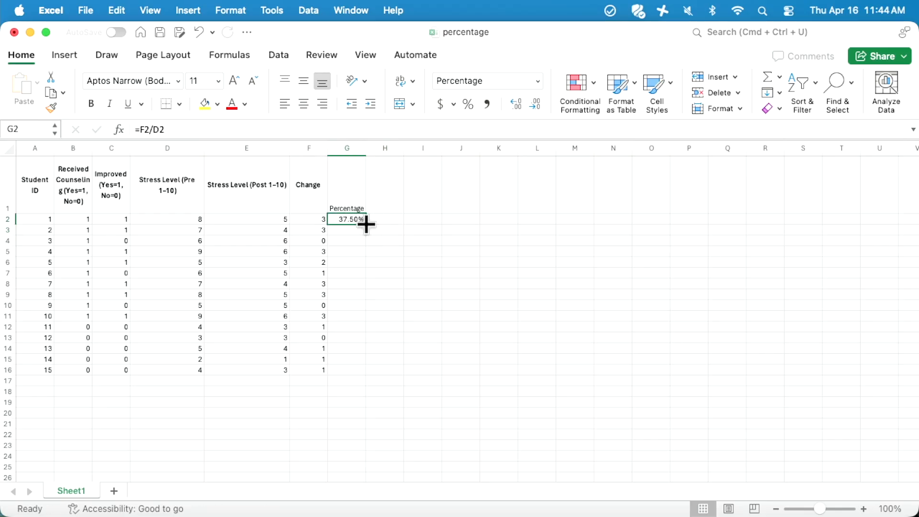
{"action": "left_click_drag", "start_coordinate": [366, 224], "coordinate": [368, 374]}
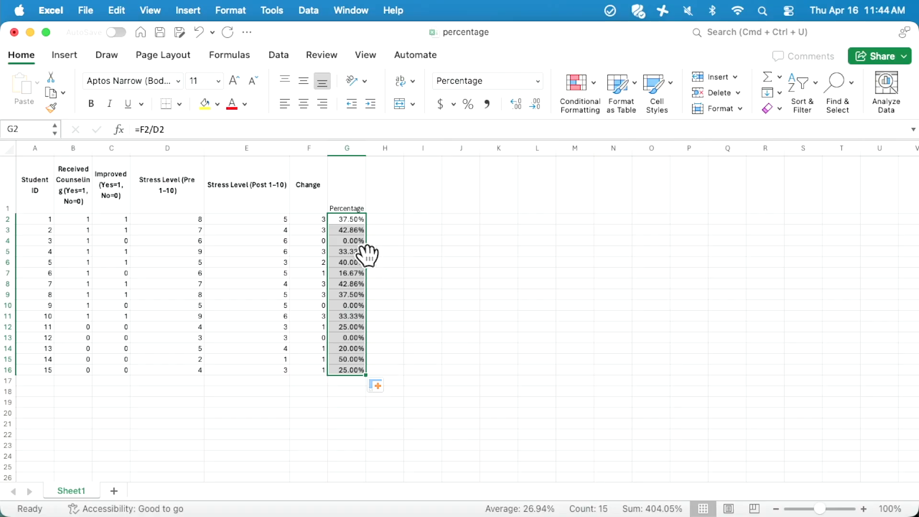
{"action": "left_click", "coordinate": [351, 231]}
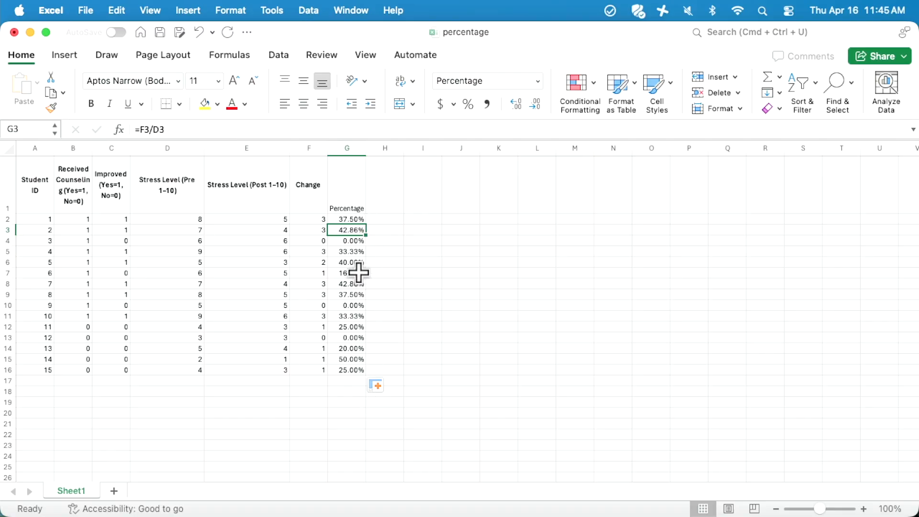
Clear the results in G2:G16, keeping only the G1 header
{"action": "left_click", "coordinate": [537, 81]}
{"action": "key", "text": "Escape"}
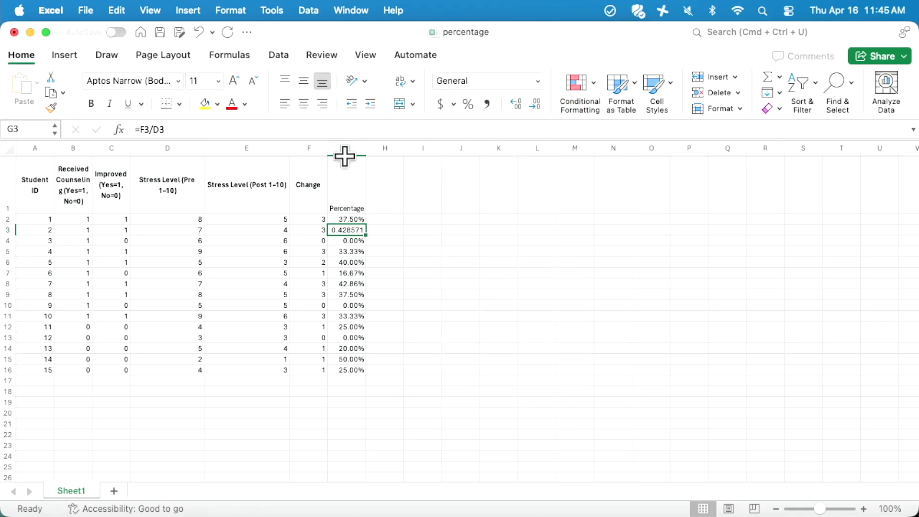
{"action": "left_click_drag", "start_coordinate": [345, 220], "coordinate": [345, 373]}
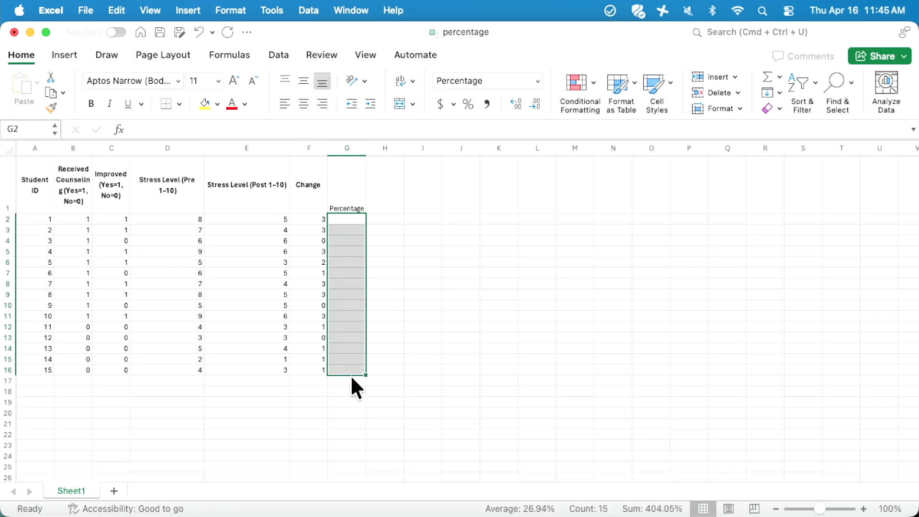
{"action": "left_click", "coordinate": [444, 336]}
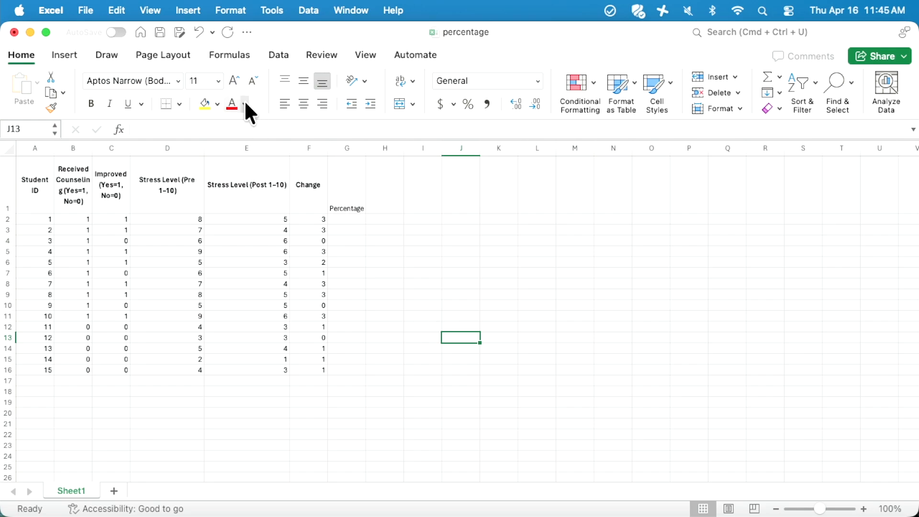
{"action": "left_click", "coordinate": [343, 220]}
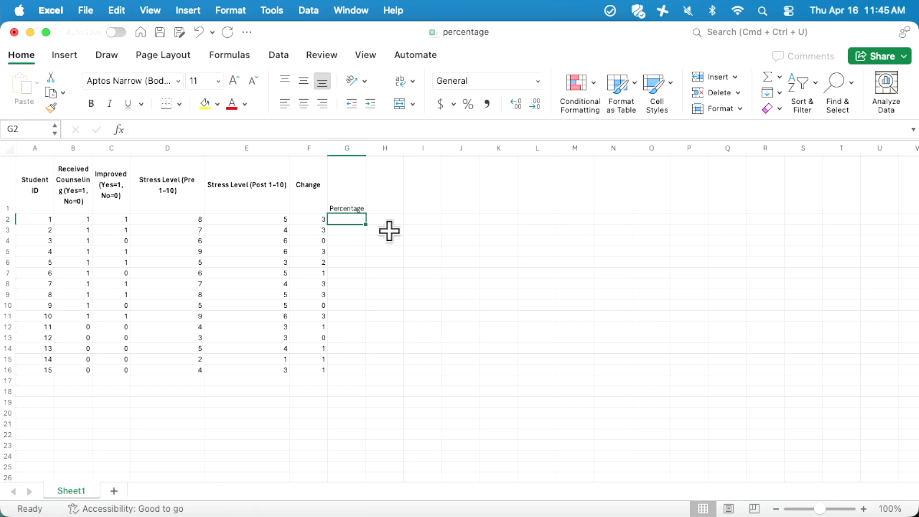
Re-enter =F2/D2 in G2, showing 37.50% for the first student
{"action": "type", "text": "="}
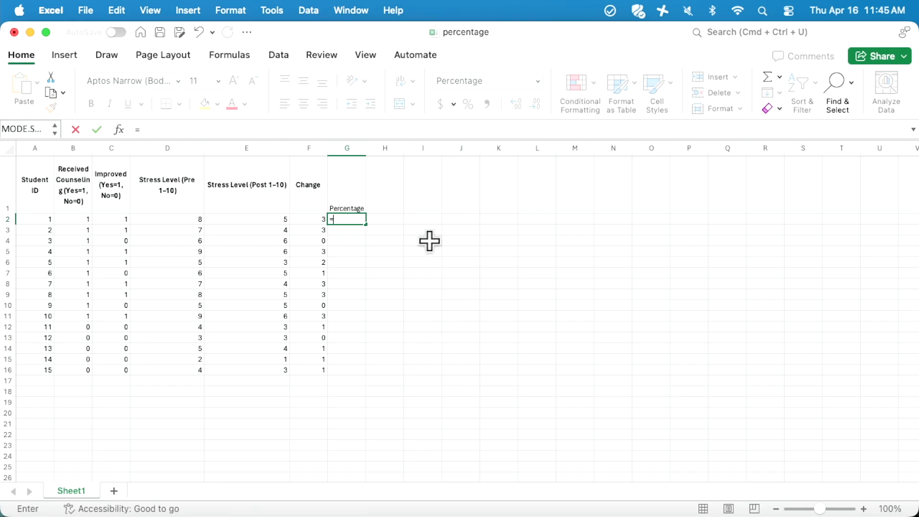
{"action": "left_click", "coordinate": [314, 220]}
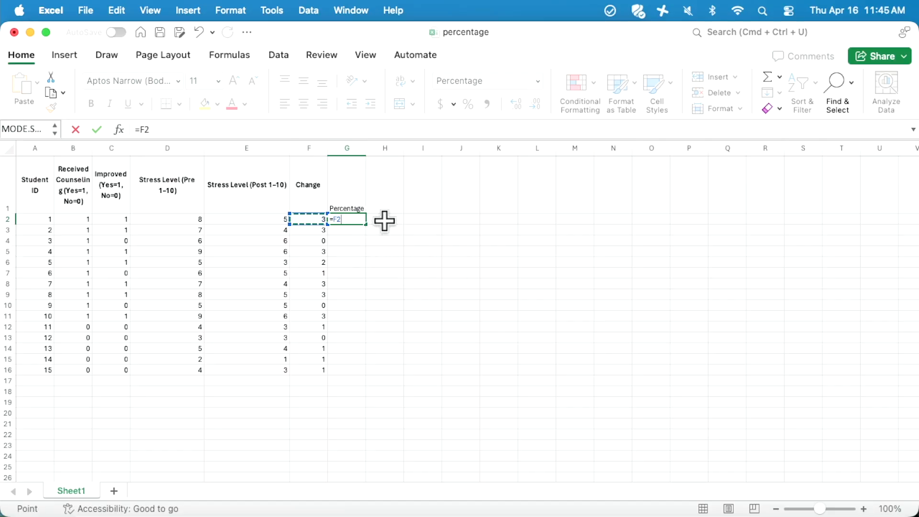
{"action": "type", "text": "/"}
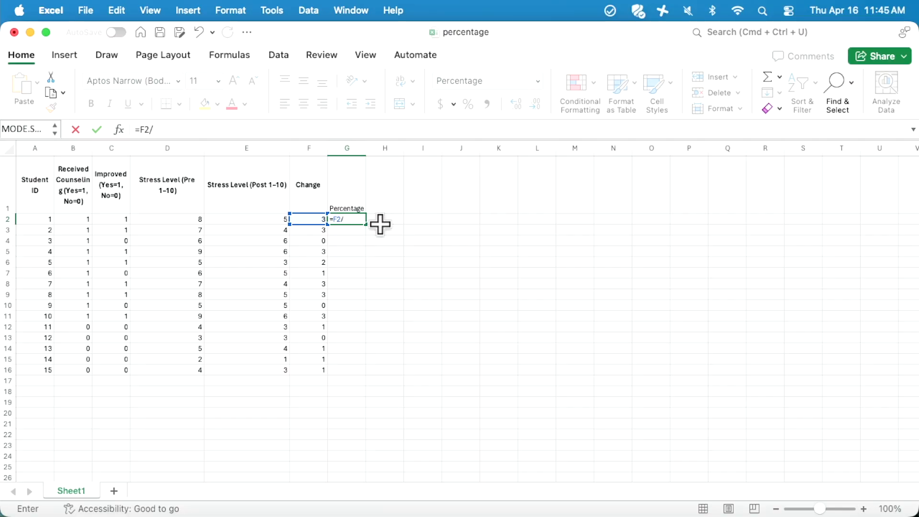
{"action": "left_click", "coordinate": [188, 220]}
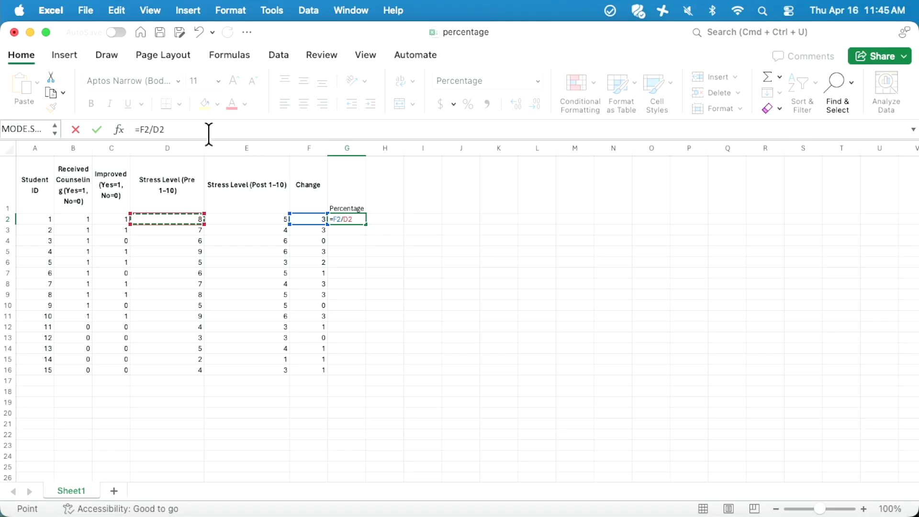
{"action": "key", "text": "Return"}
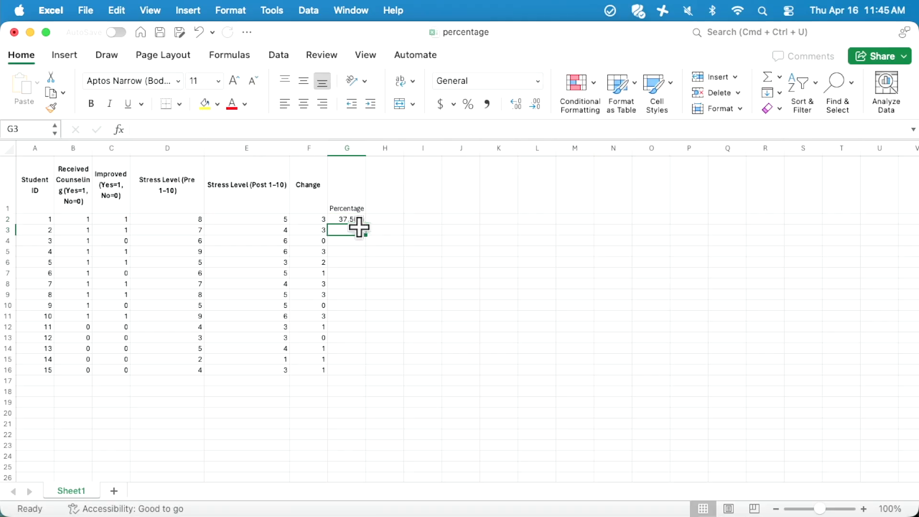
{"action": "left_click", "coordinate": [379, 221]}
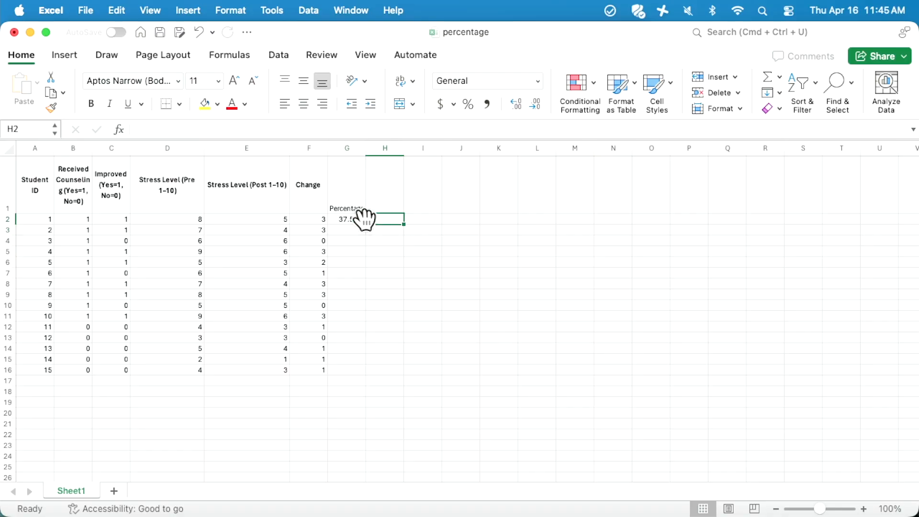
{"action": "left_click", "coordinate": [359, 219]}
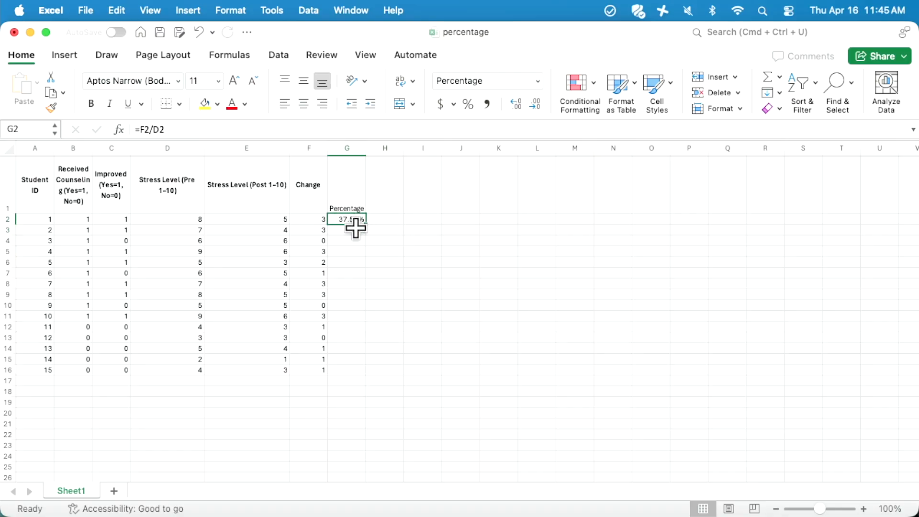
Switch G2's number format to General
{"action": "left_click", "coordinate": [499, 80]}
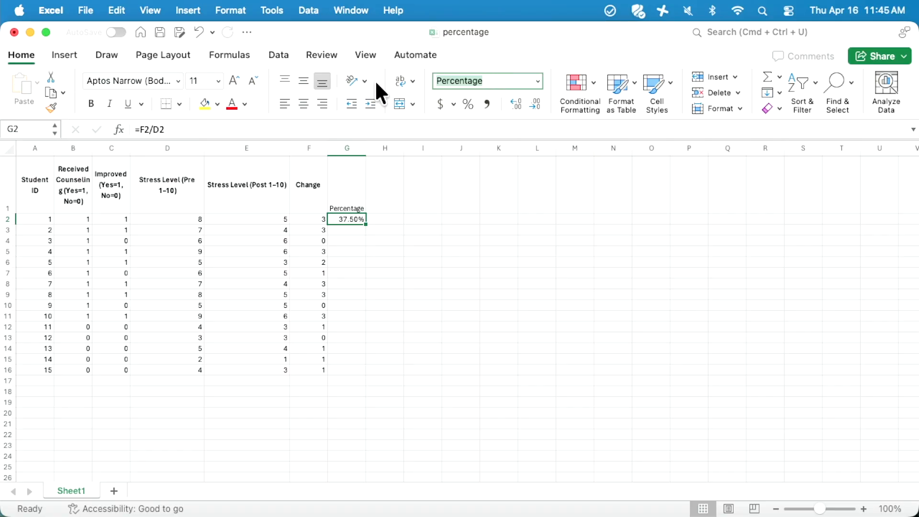
{"action": "left_click", "coordinate": [536, 80]}
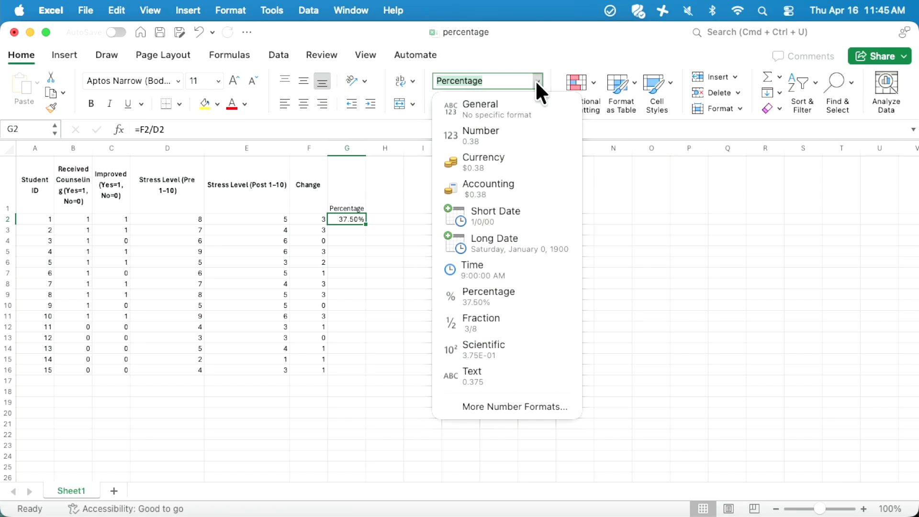
{"action": "left_click", "coordinate": [487, 107]}
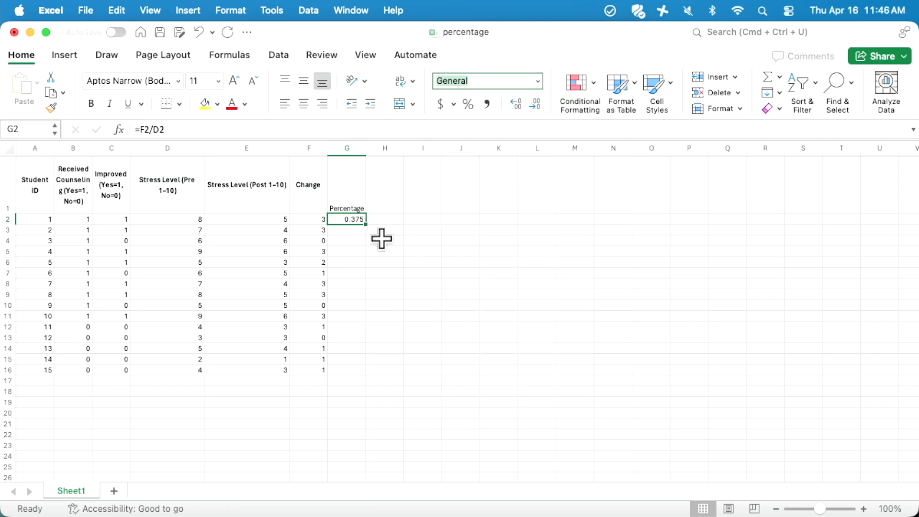
Copy the G2 formula down to G16, giving decimal ratios from 0 to 0.5
{"action": "left_click", "coordinate": [359, 232]}
{"action": "left_click", "coordinate": [385, 232]}
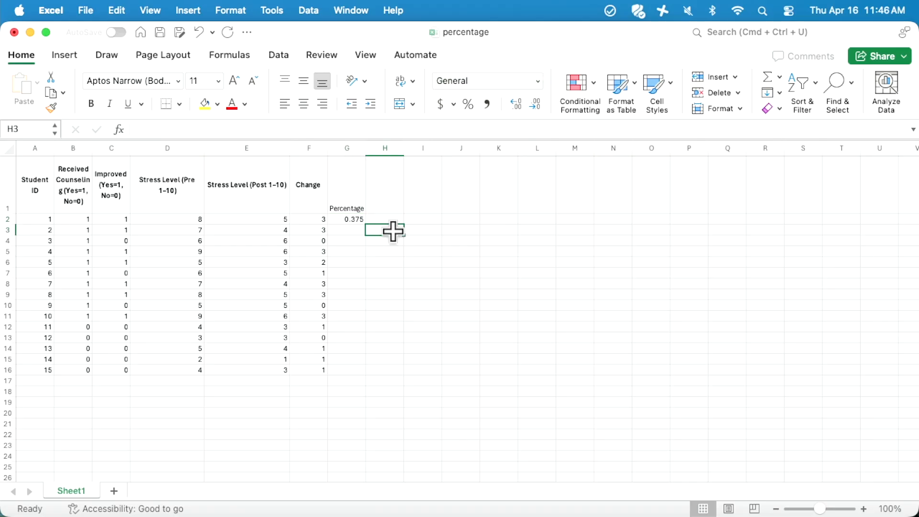
{"action": "left_click", "coordinate": [345, 219]}
{"action": "left_click_drag", "start_coordinate": [365, 224], "coordinate": [376, 372]}
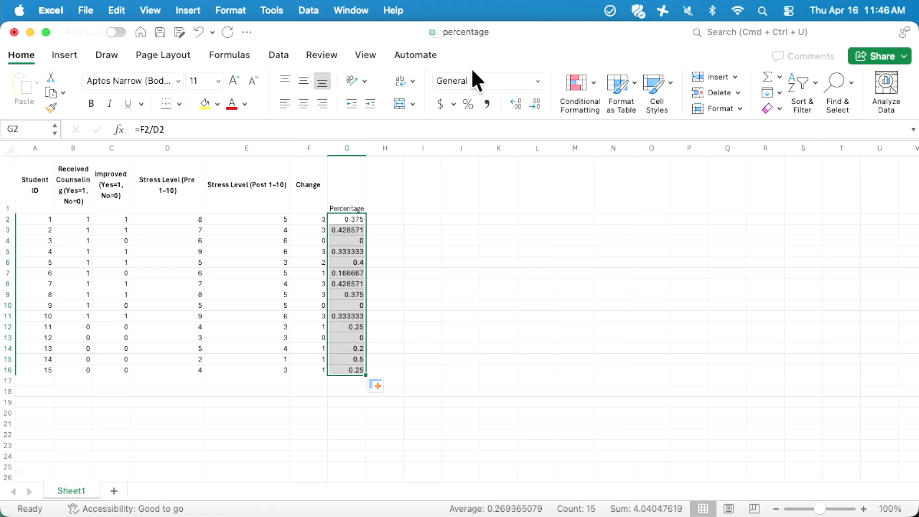
Apply the Percentage format to G2:G16, showing values from 0.00% to 50.00%
{"action": "left_click", "coordinate": [538, 81]}
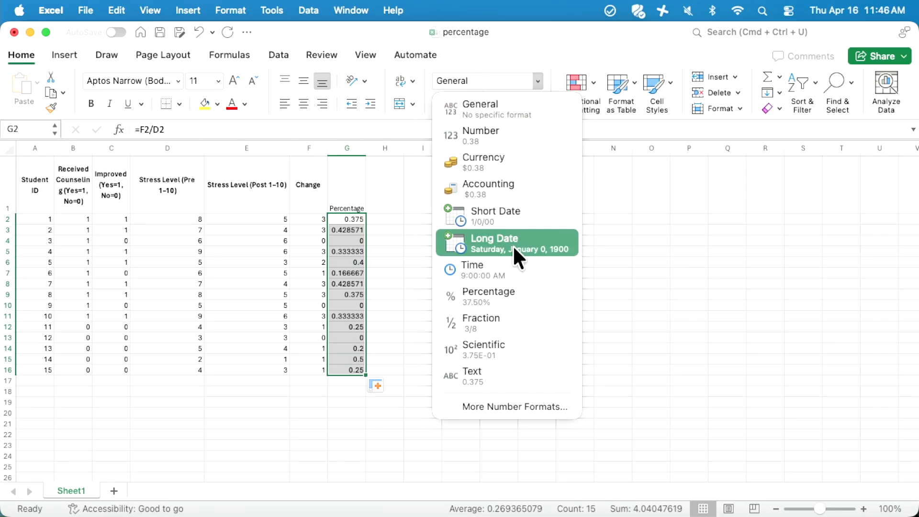
{"action": "left_click", "coordinate": [498, 302]}
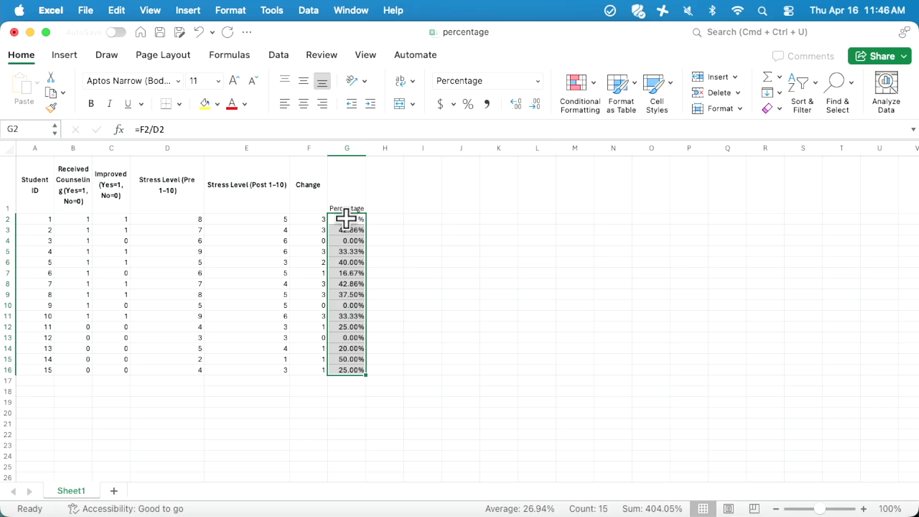
{"action": "left_click", "coordinate": [310, 220]}
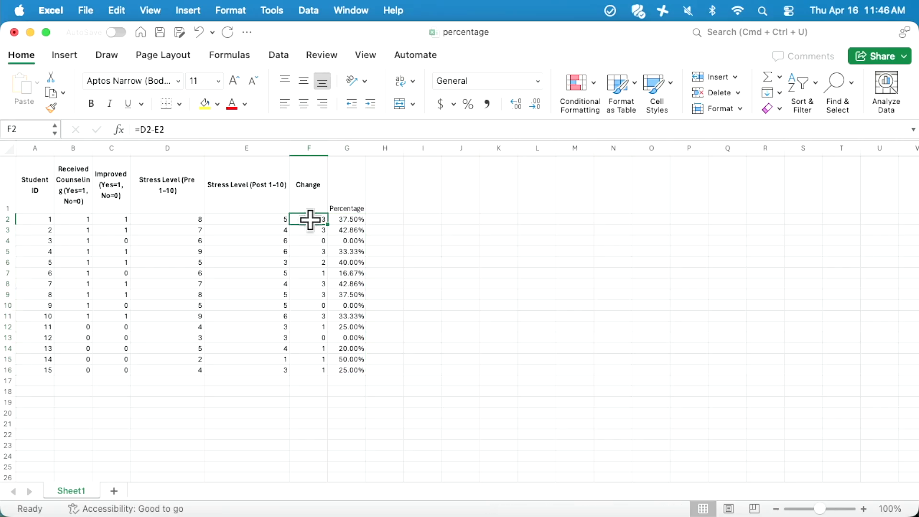
{"action": "left_click", "coordinate": [170, 221]}
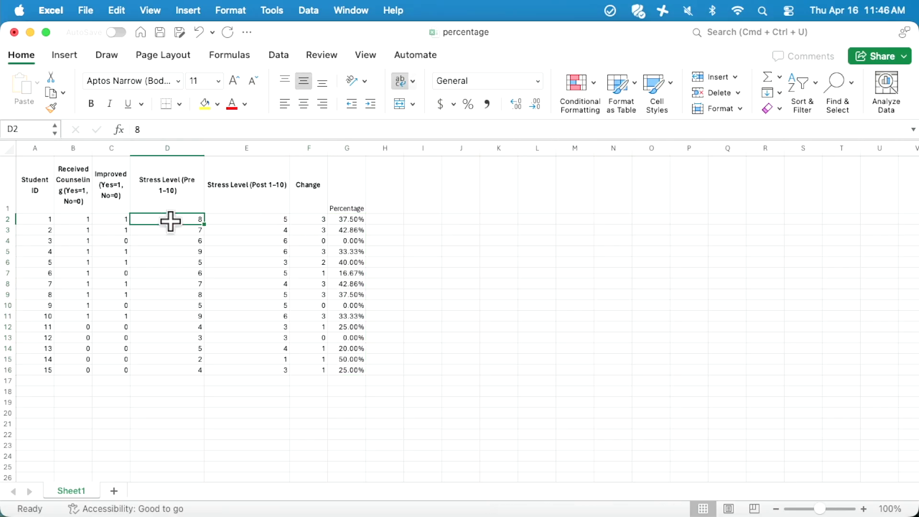